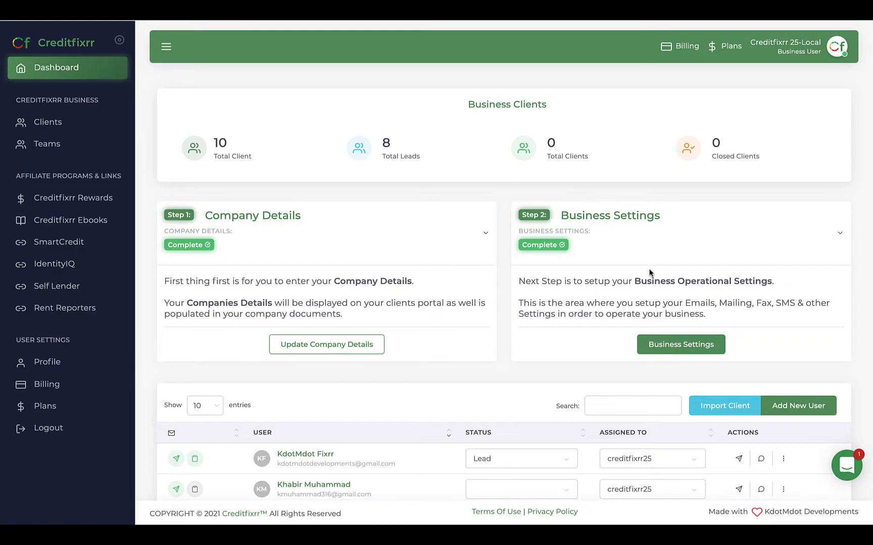
# In Business Settings, review the Lob Mail, ClickSend SMS & Fax, Affiliate Links and Zapier tabs, then return to Email Settings
pyautogui.click(668, 345)
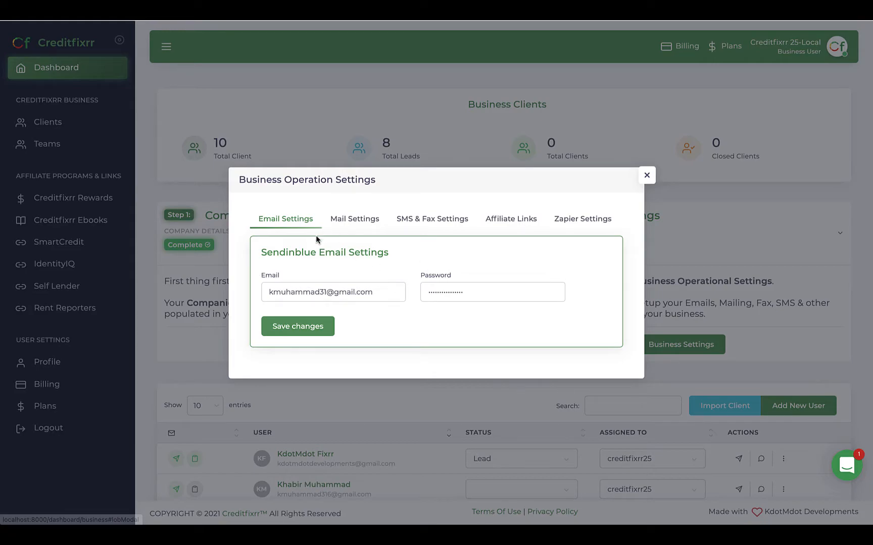
pyautogui.click(363, 227)
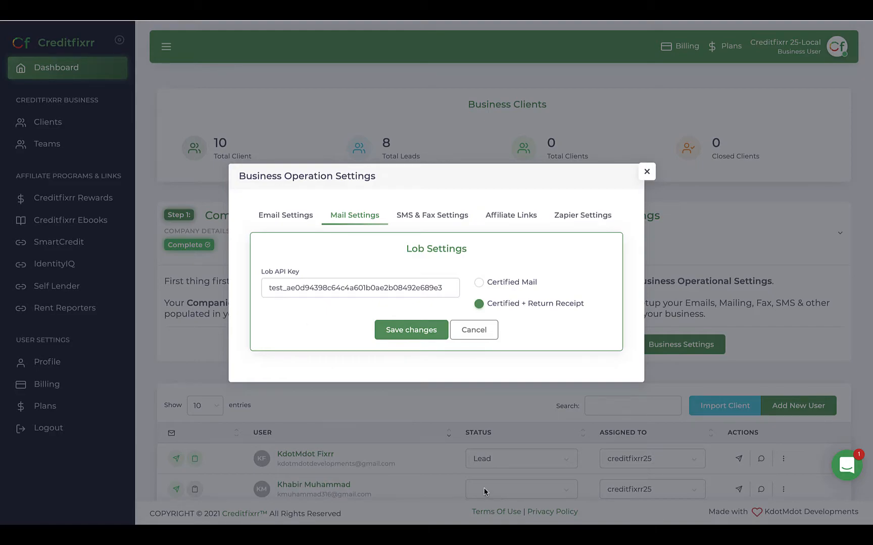
pyautogui.click(430, 220)
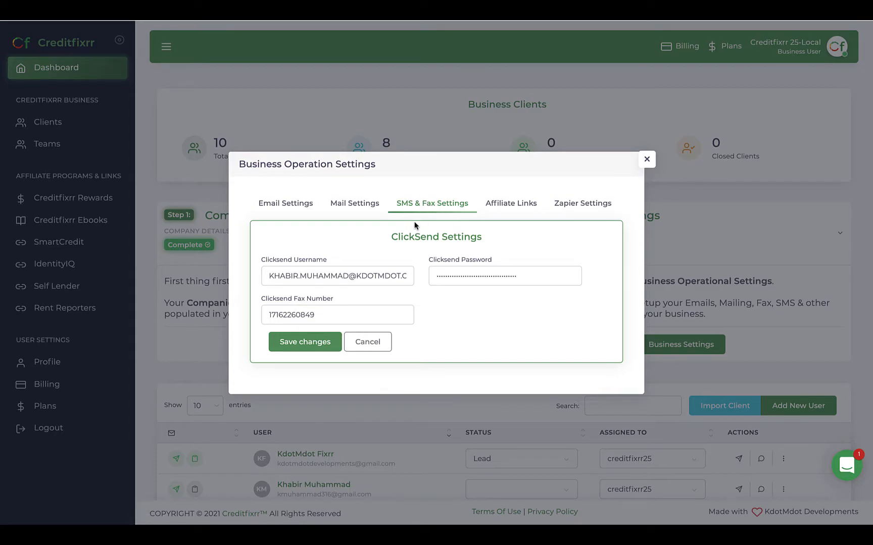
pyautogui.click(505, 203)
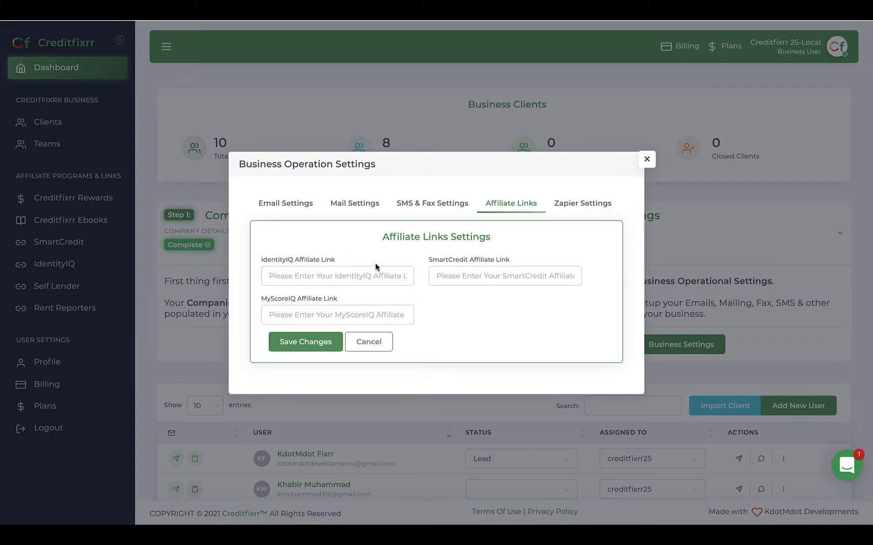
pyautogui.click(599, 204)
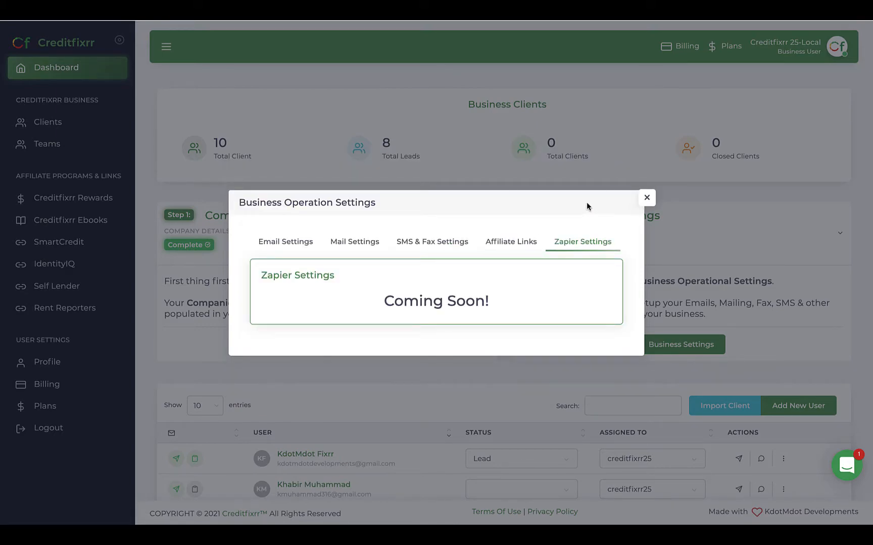
pyautogui.click(277, 247)
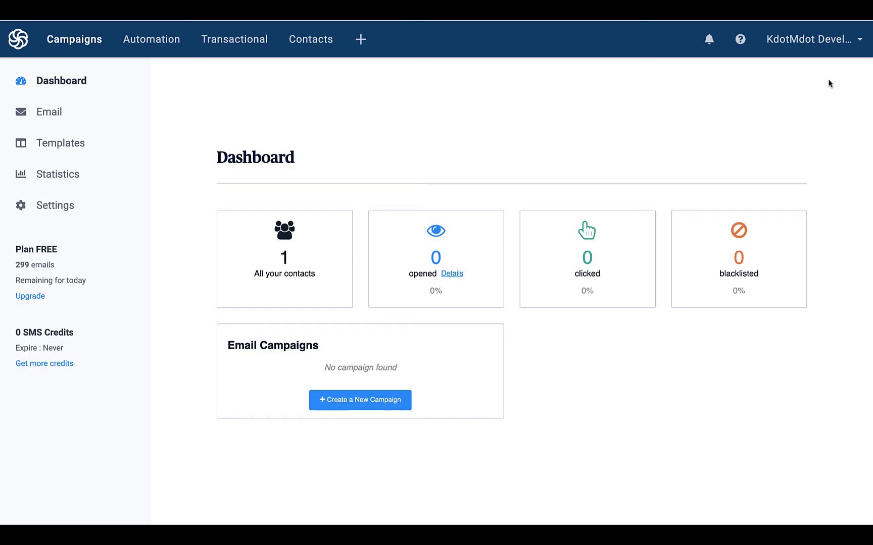
# Copy the master SMTP key from Sendinblue's SMTP & API page and select Creditfixrr's existing email password
pyautogui.click(818, 54)
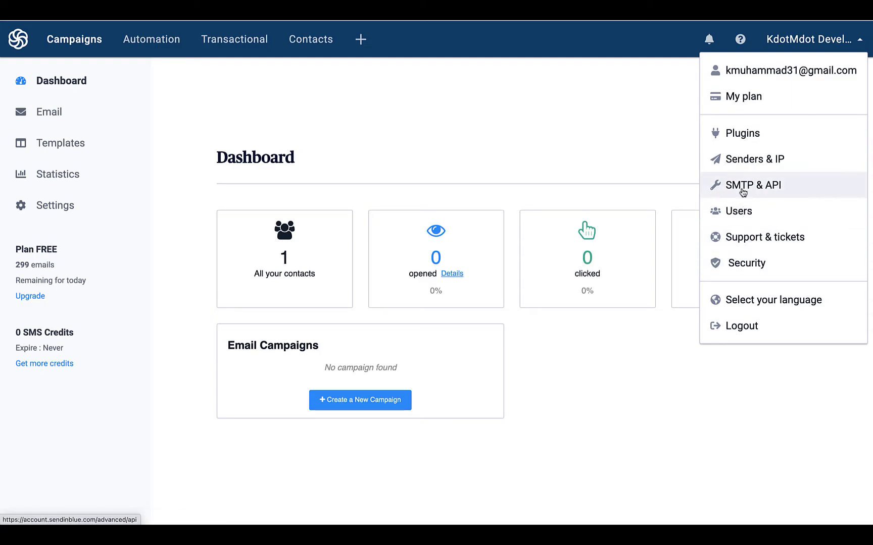
pyautogui.click(742, 188)
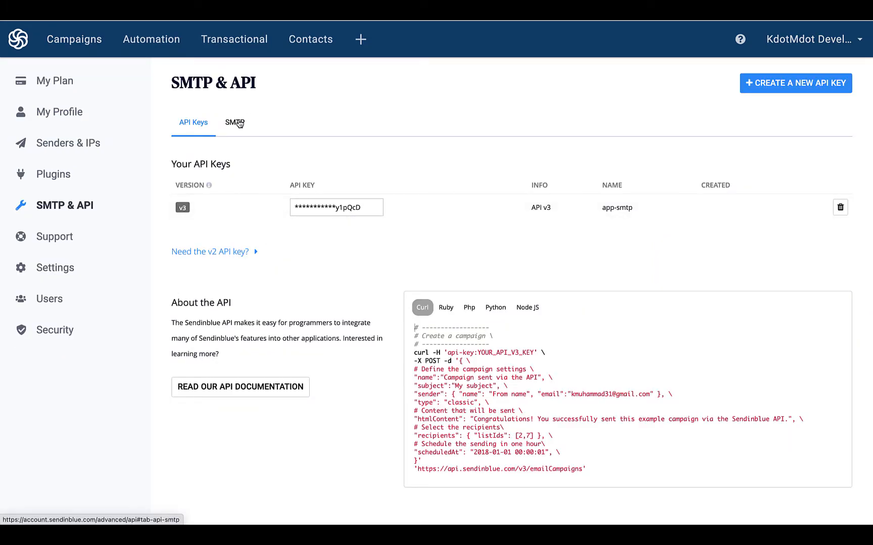
pyautogui.click(239, 124)
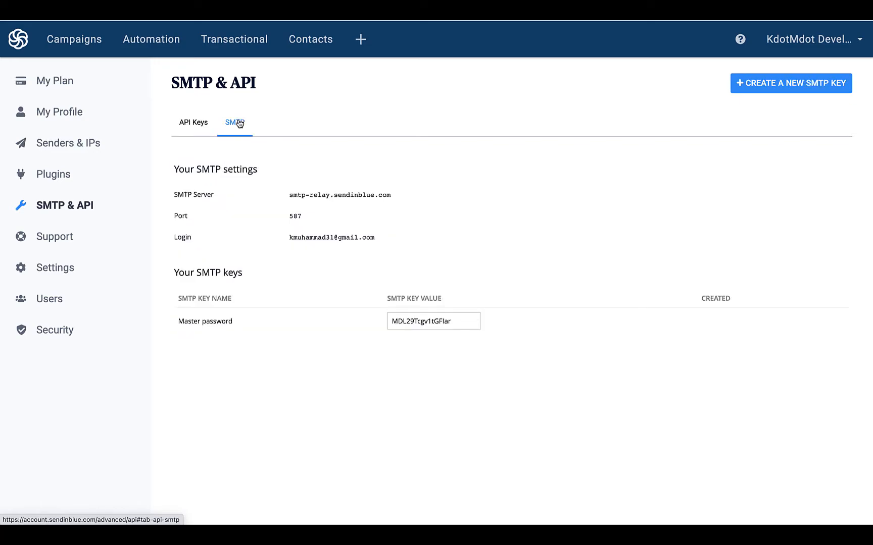
pyautogui.click(298, 239)
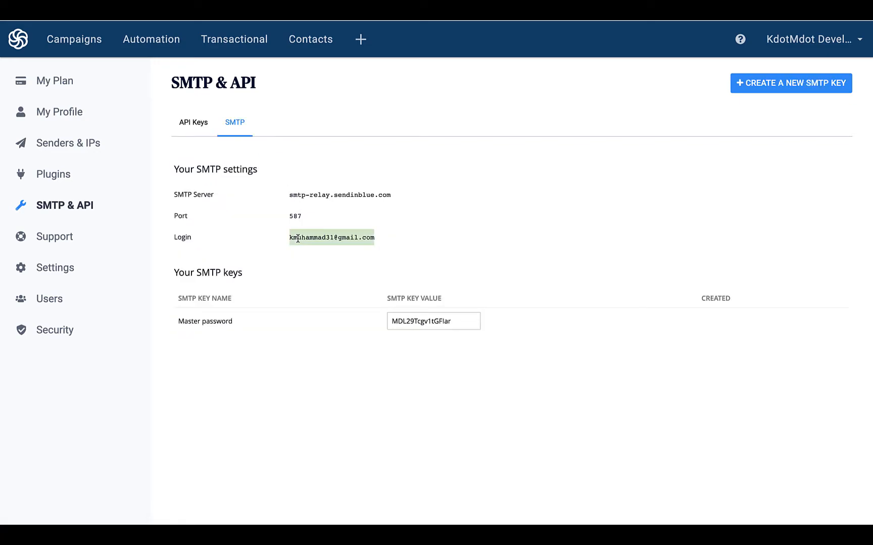
pyautogui.click(406, 326)
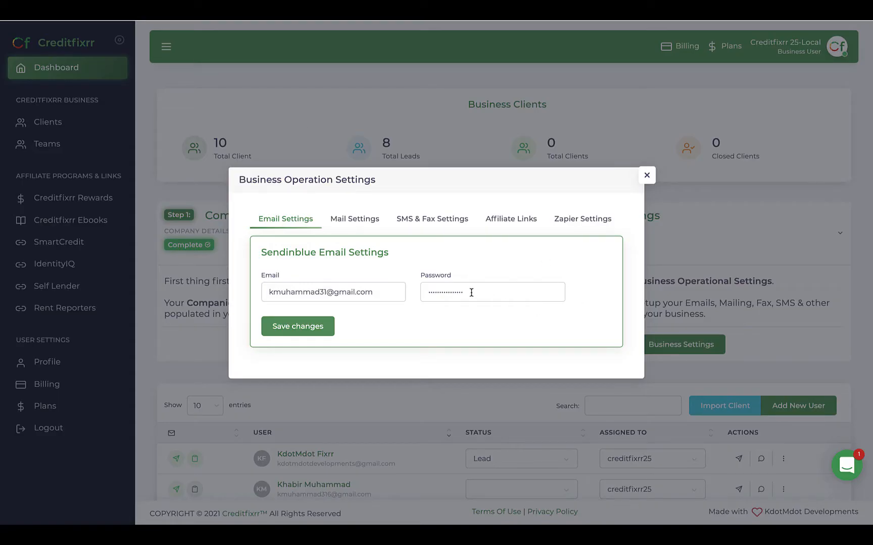
pyautogui.doubleClick(470, 292)
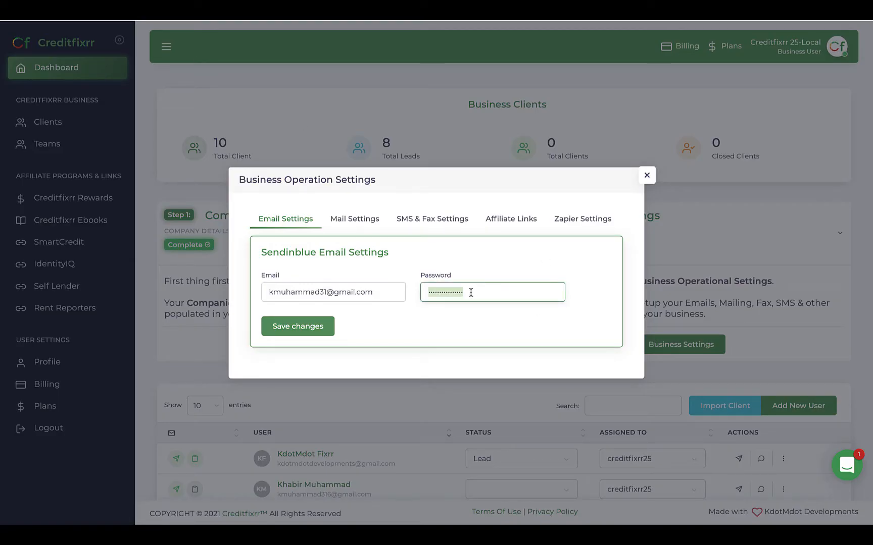
# Save the Sendinblue SMTP key as the email password, move to Mail Settings, and dismiss Chrome's password prompt
pyautogui.hotkey('ctrl', 'v')
pyautogui.click(292, 328)
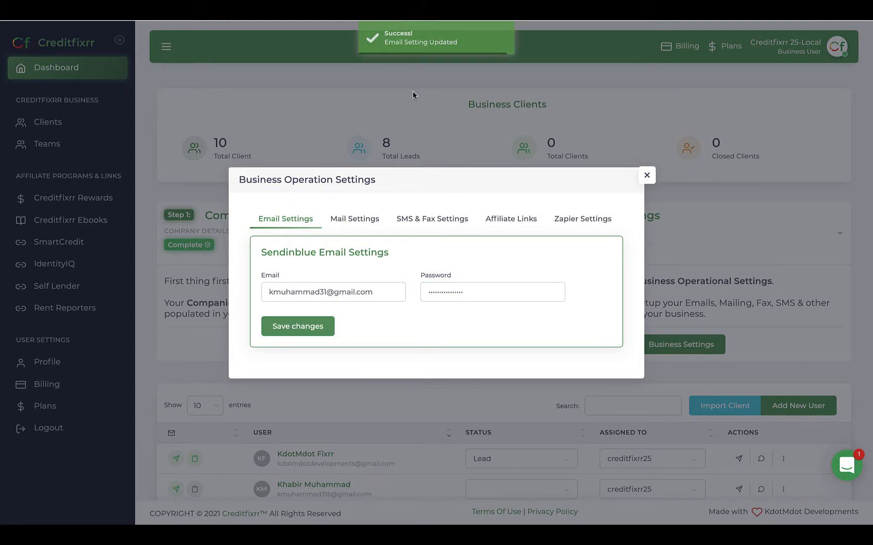
pyautogui.click(362, 226)
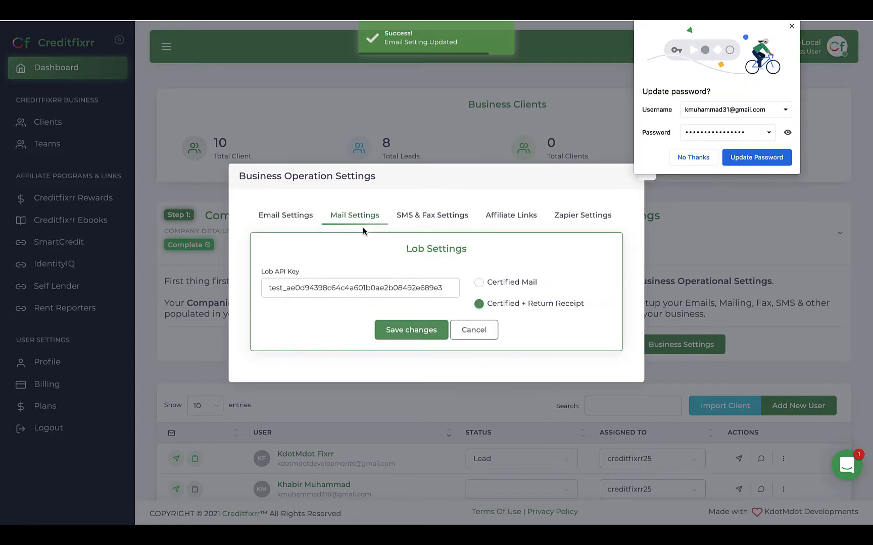
pyautogui.click(701, 157)
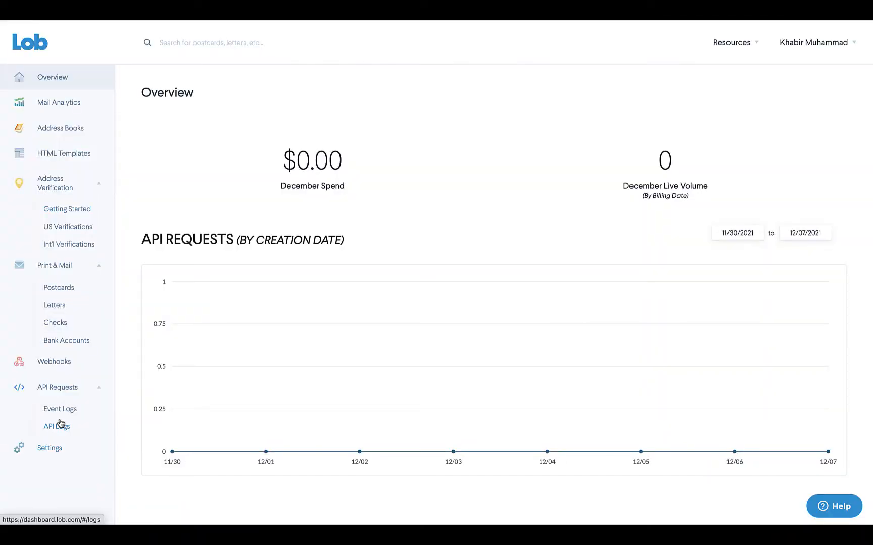
# Copy the secret Test Environment key from Lob's Settings > API Keys page
pyautogui.click(43, 455)
pyautogui.click(390, 145)
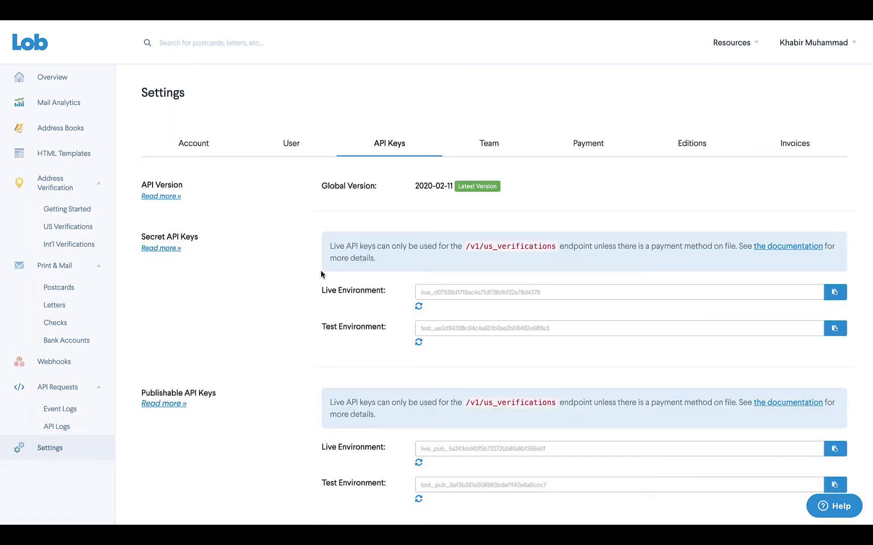
pyautogui.click(835, 328)
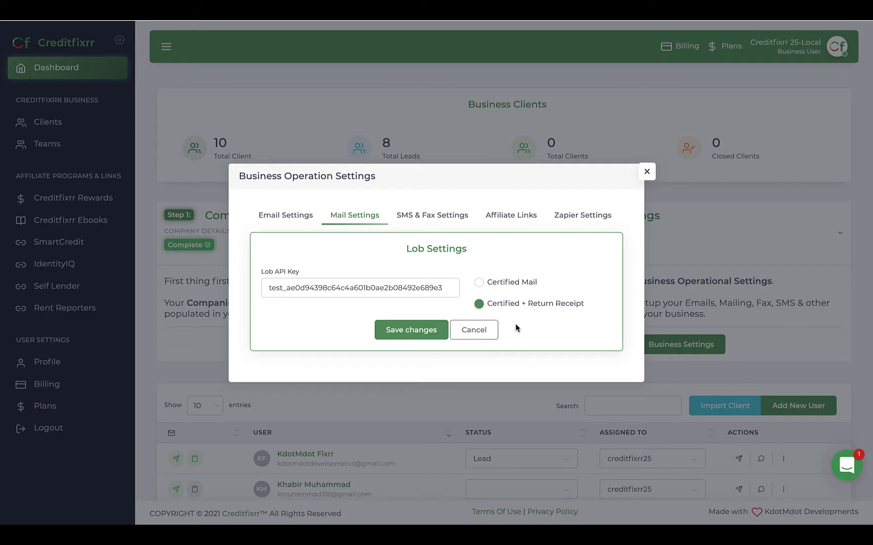
# Save the Lob API key in Creditfixrr's mail settings and bring up the ClickSend SMS & Fax settings
pyautogui.click(397, 334)
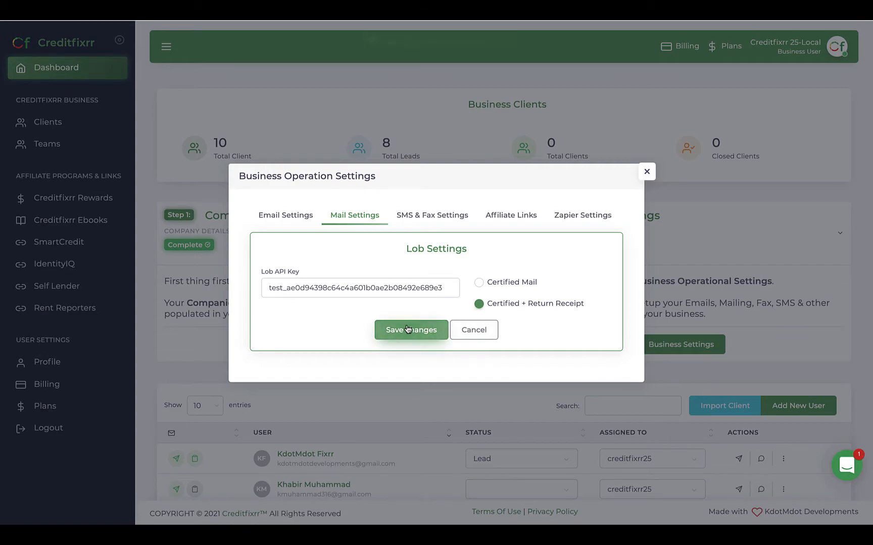
pyautogui.click(431, 218)
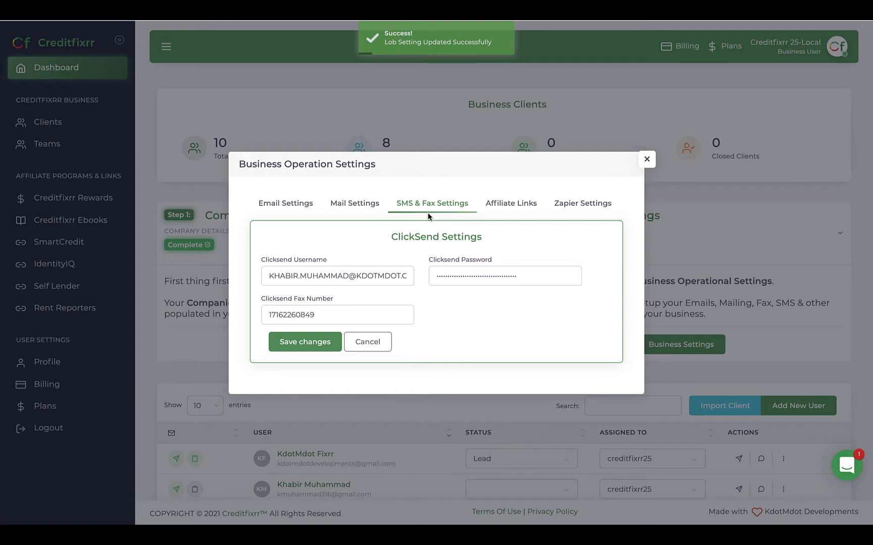
pyautogui.moveTo(439, 21)
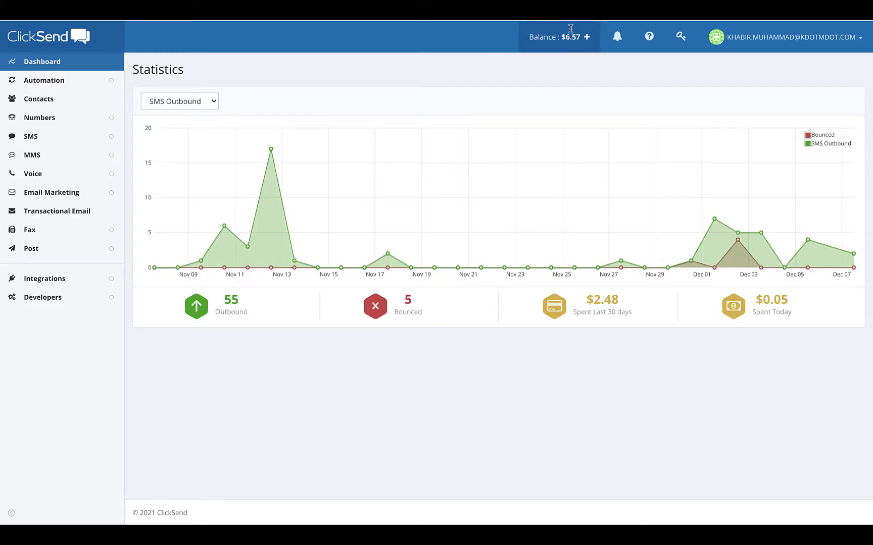
# Copy the account's API key from ClickSend's API Credentials page
pyautogui.click(681, 37)
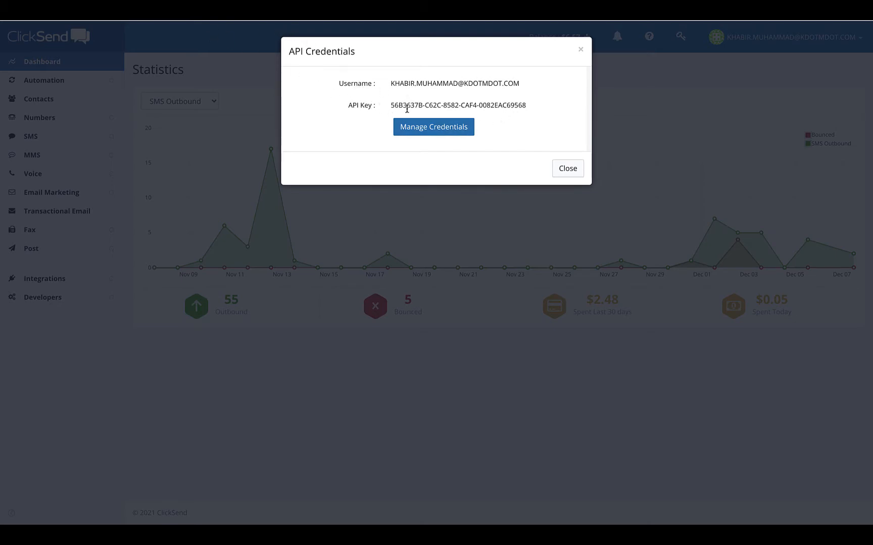
pyautogui.tripleClick(407, 107)
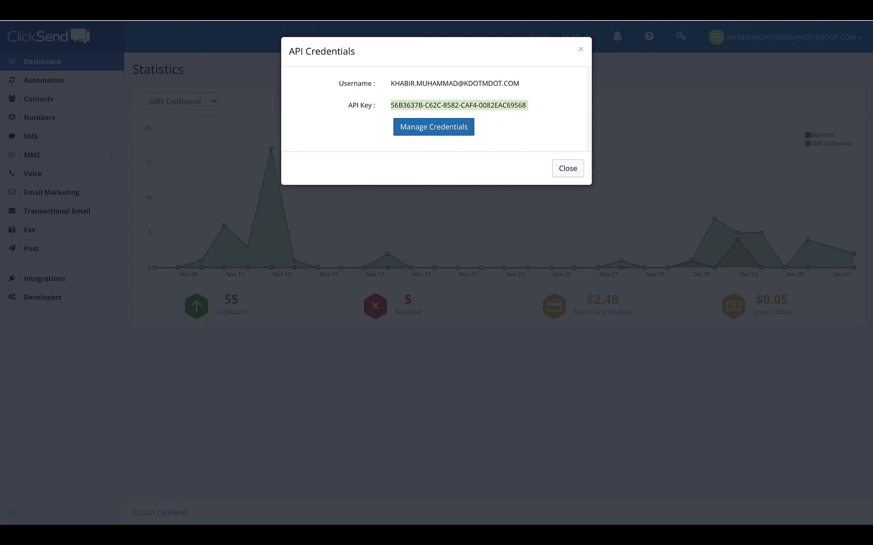
pyautogui.hotkey('ctrl', 'Tab')
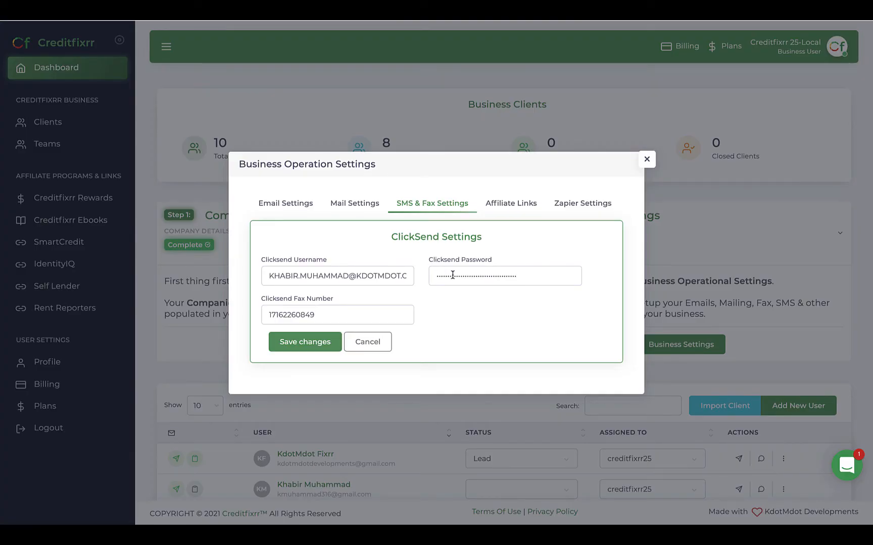
# Replace the Clicksend Password with the copied API key, save, and view the Affiliate Links settings
pyautogui.tripleClick(453, 275)
pyautogui.hotkey('ctrl', 'v')
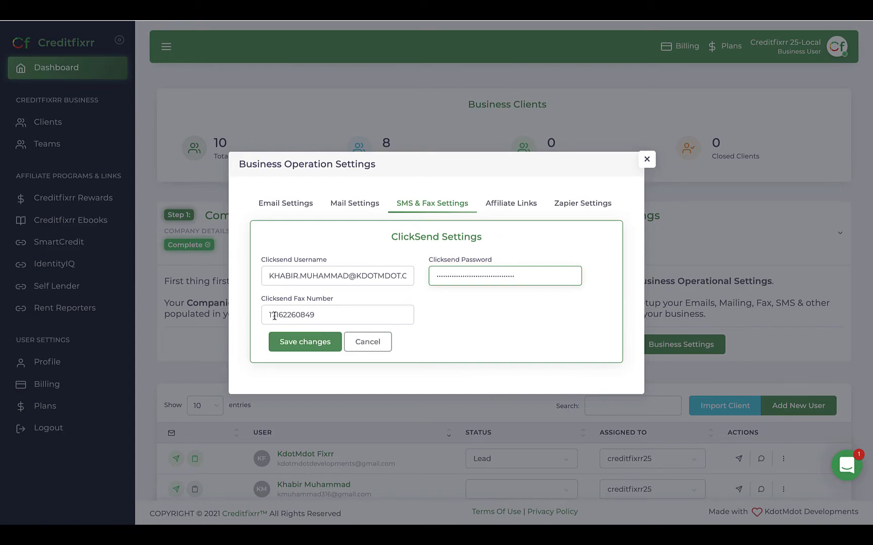
pyautogui.click(313, 347)
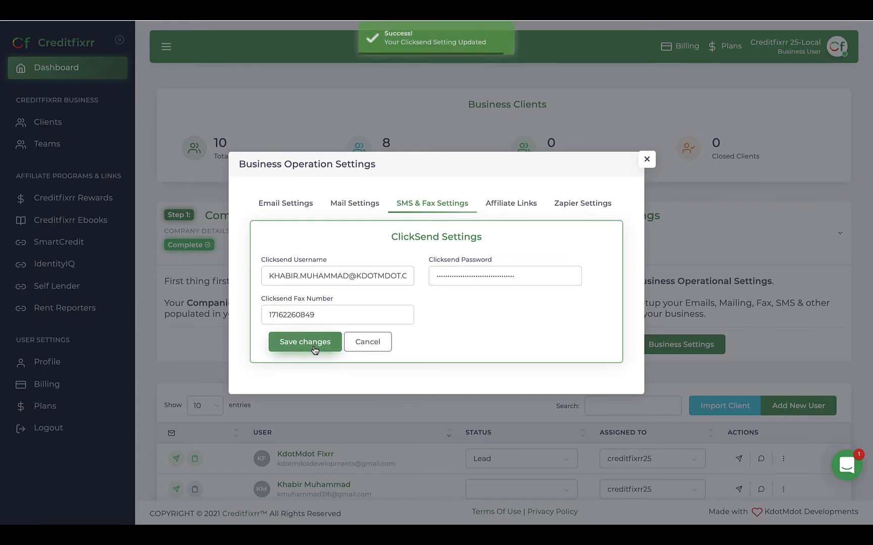
pyautogui.click(528, 210)
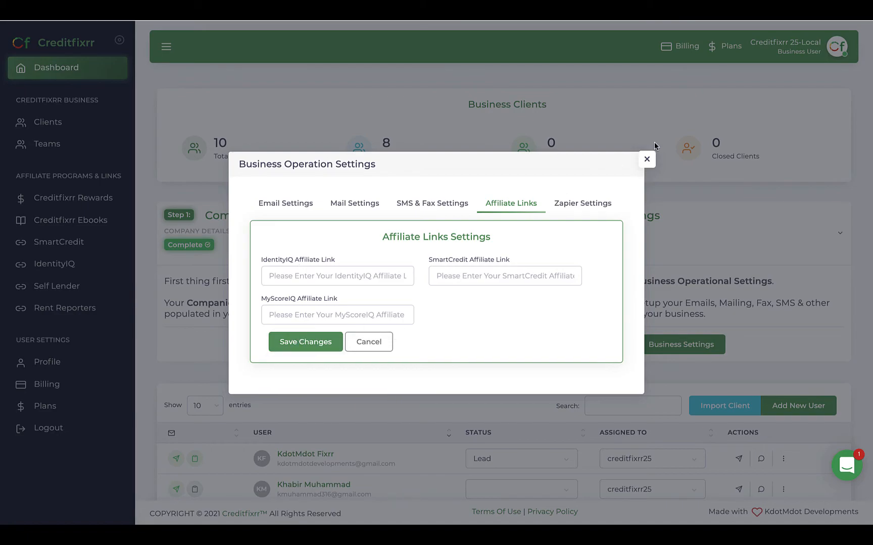
# Close the settings and send a client a test SMS reading 'Test'
pyautogui.click(646, 163)
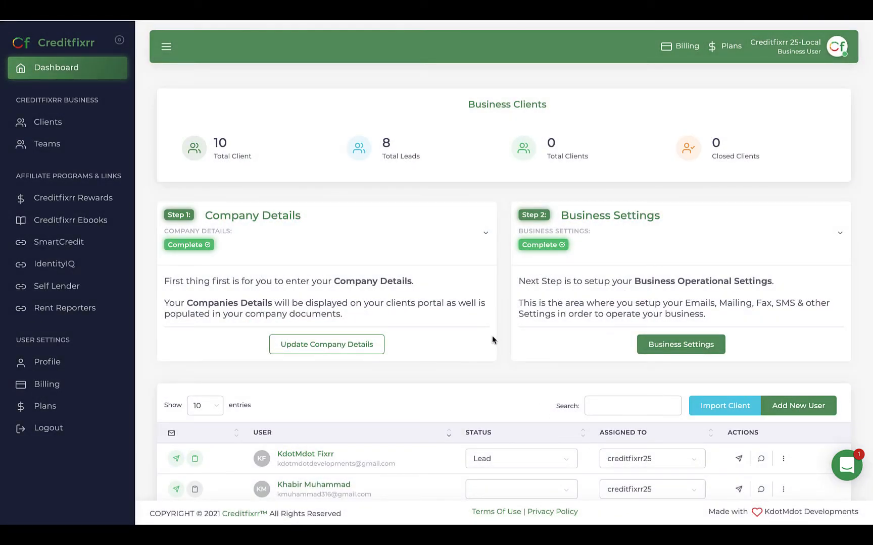
pyautogui.scroll(-3, 623, 338)
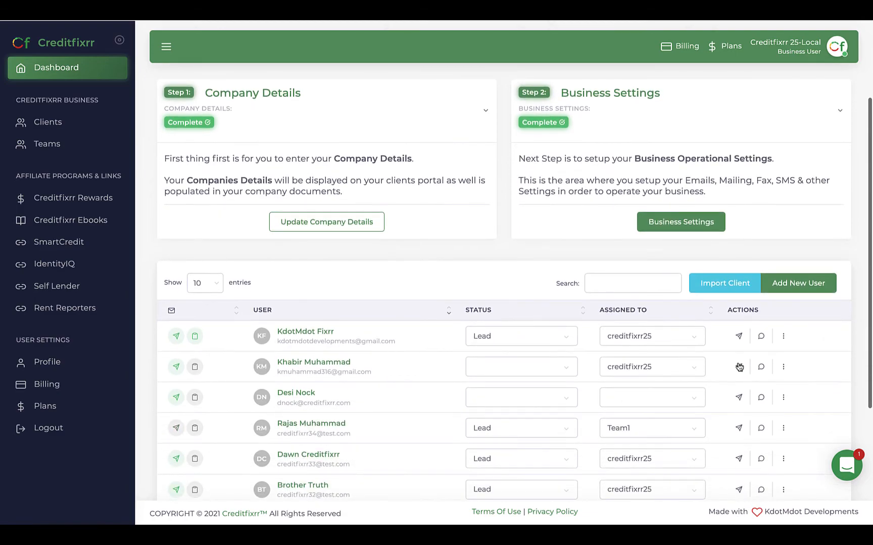
pyautogui.click(763, 338)
pyautogui.click(729, 77)
pyautogui.write('Test')
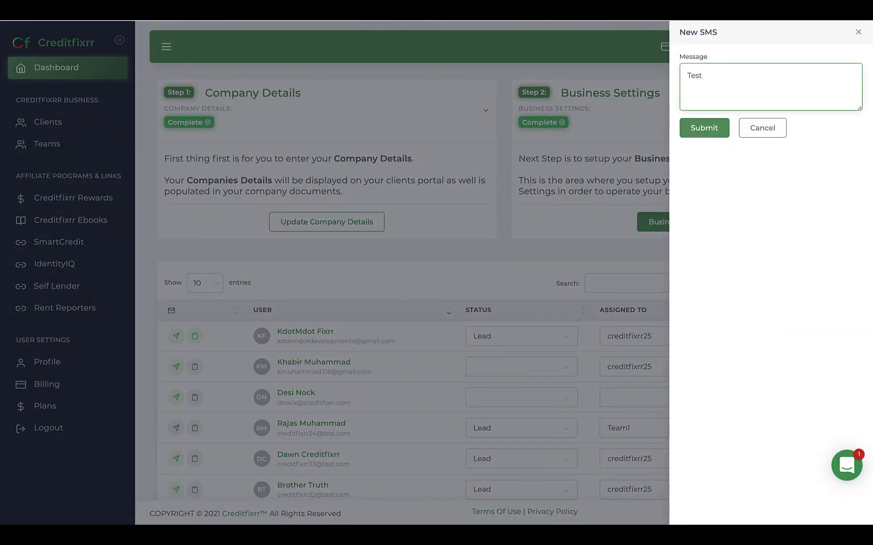
pyautogui.click(712, 129)
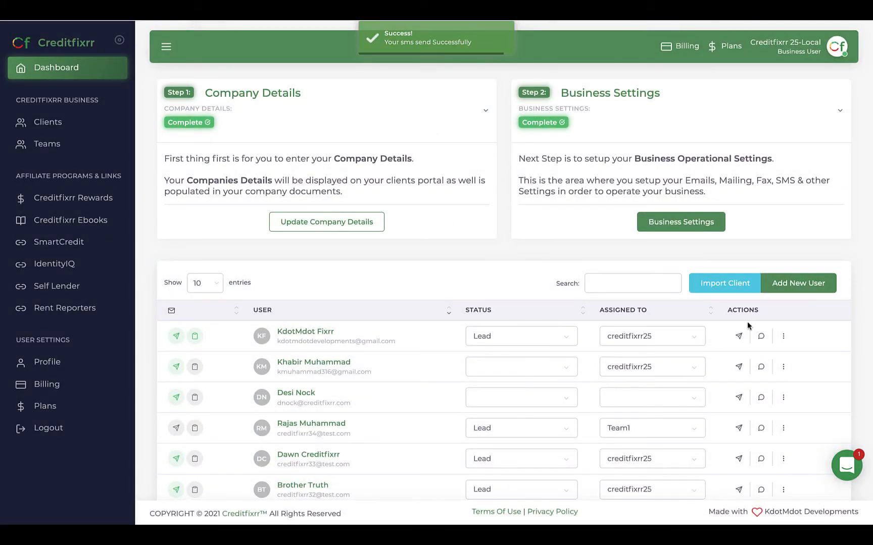
# Send the client a test email, then open the first client's file
pyautogui.click(738, 336)
pyautogui.click(413, 333)
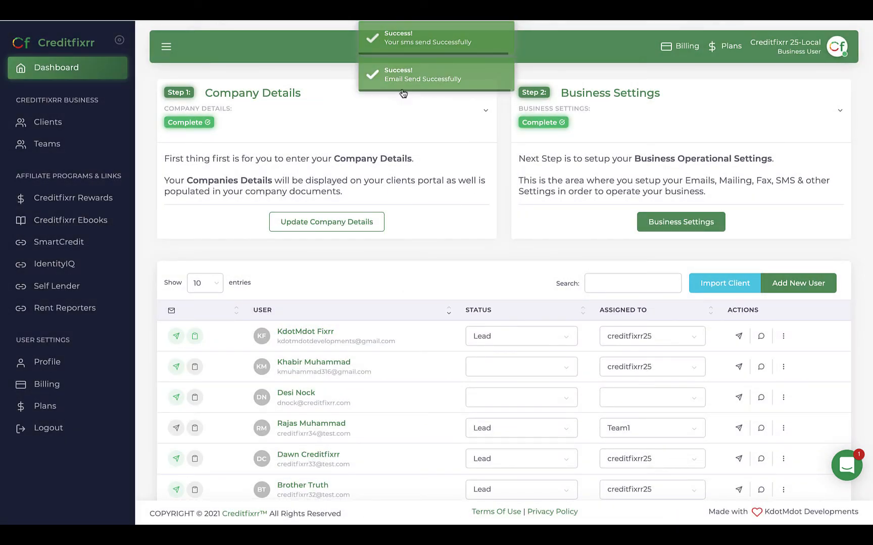
pyautogui.click(306, 334)
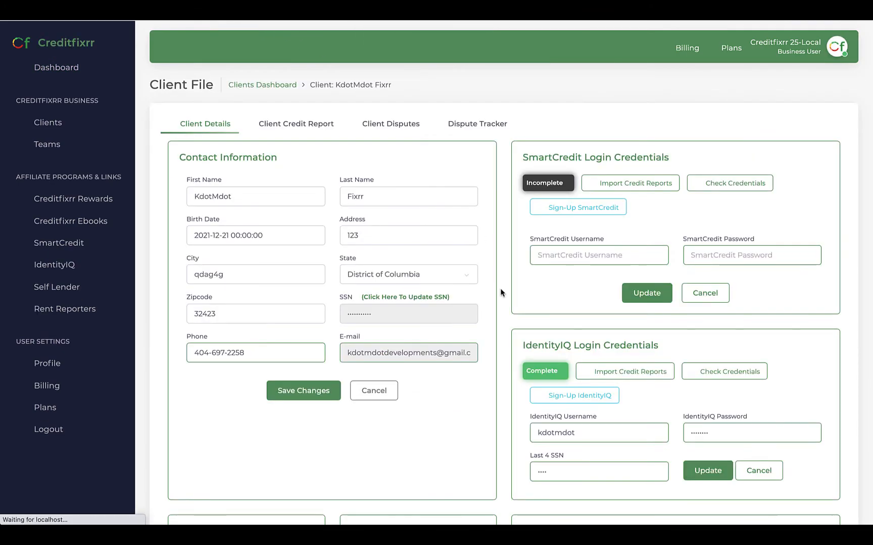
# In the client's Dispute Tracker, send the SageStream Security Freeze letter by certified mail
pyautogui.click(495, 125)
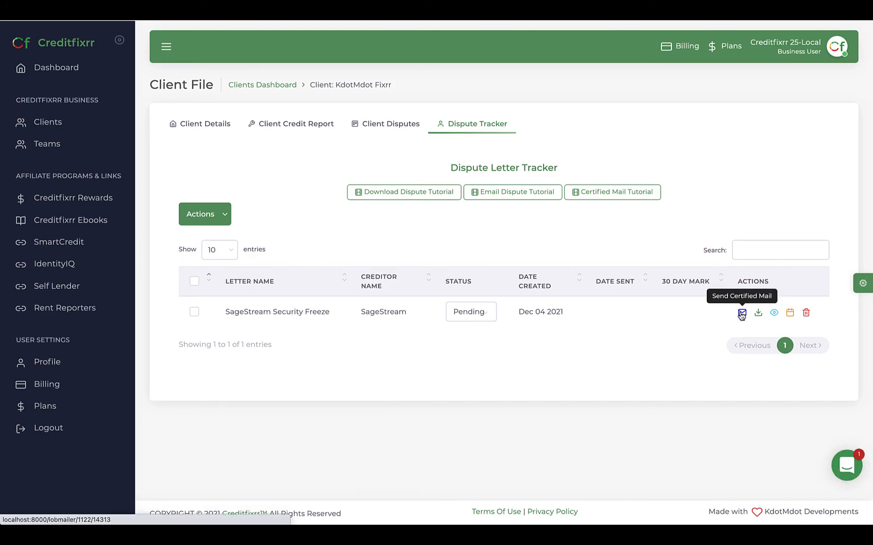
pyautogui.click(742, 314)
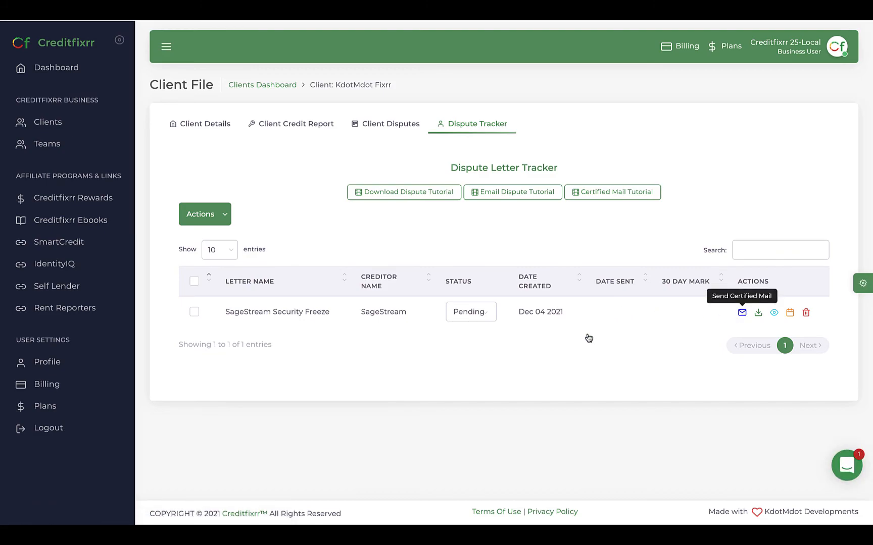